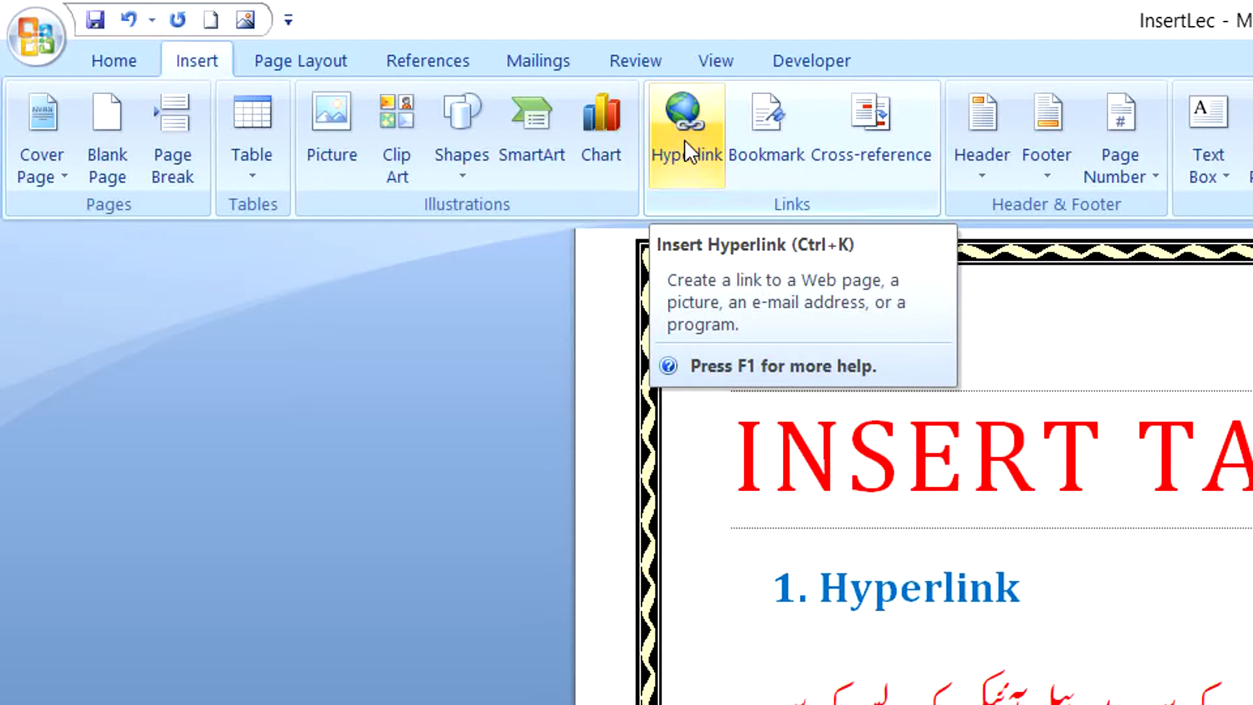
Scroll down past the INSERT TAB title and place the cursor at the top of empty page 2.
click(929, 446)
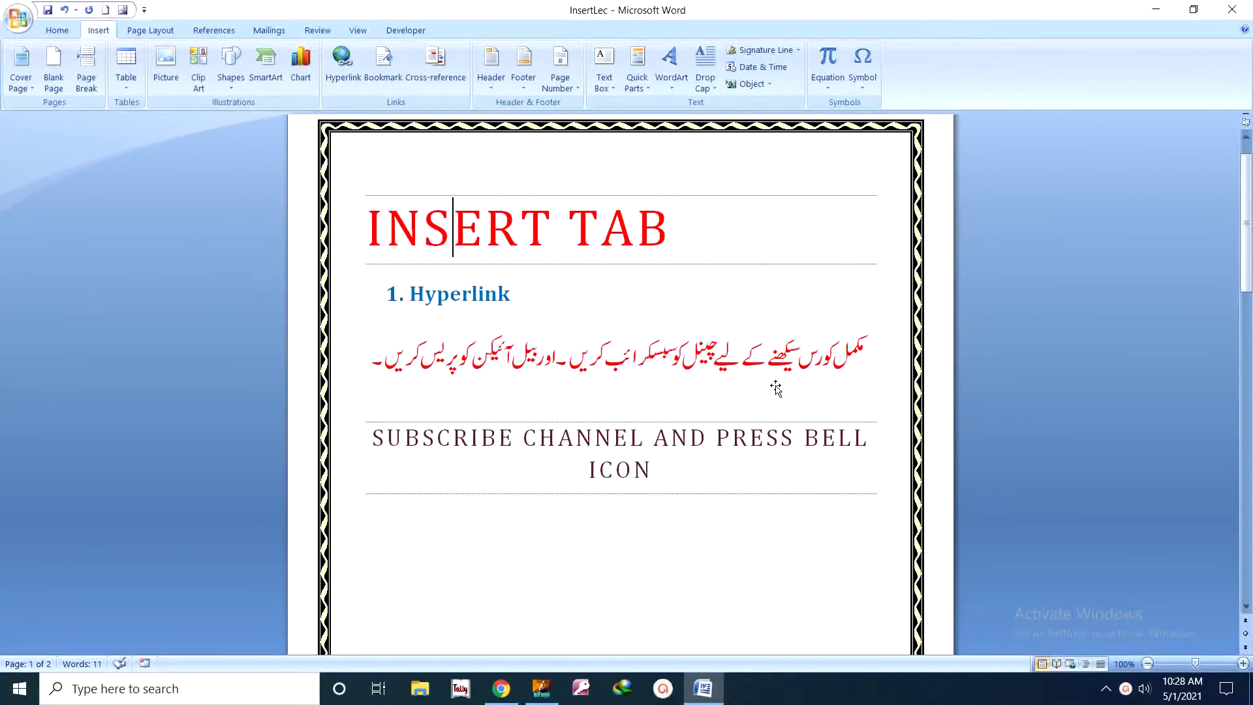
click(690, 214)
scroll(659, 423, down, 10)
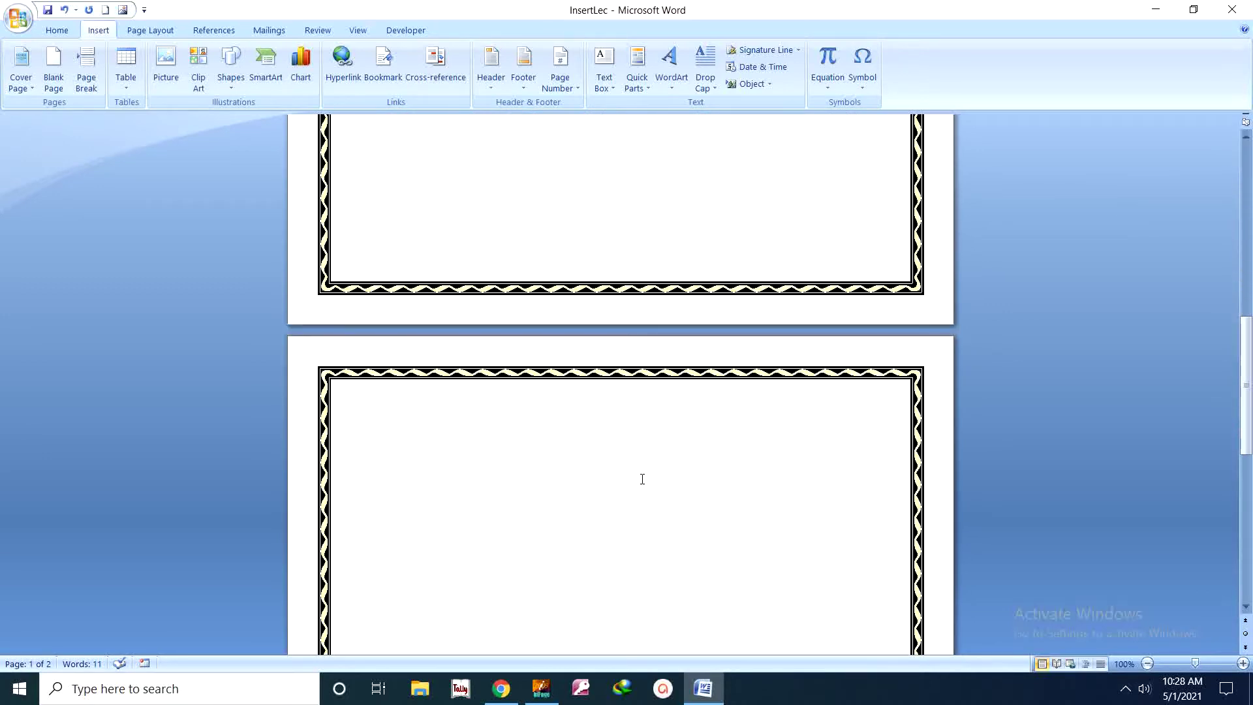
scroll(640, 478, down, 4)
click(420, 301)
scroll(420, 301, down, 3)
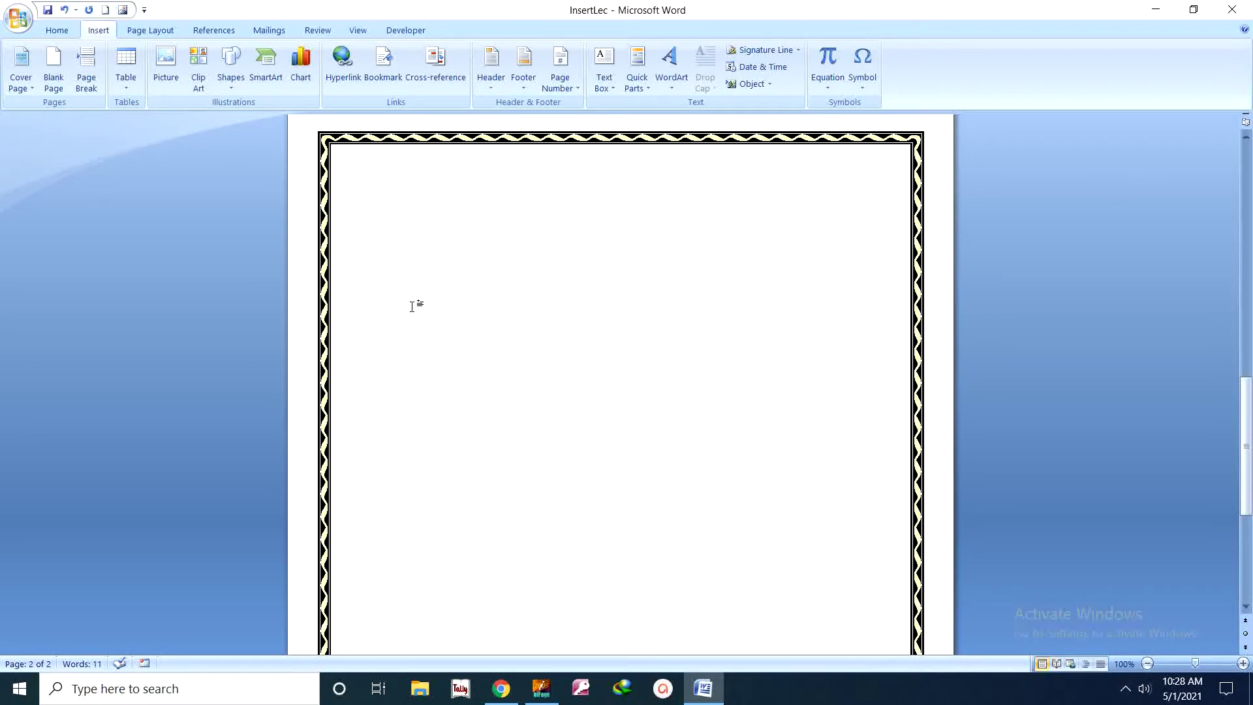
Type 'Please visit my E-Email Address Click Here', correcting the lowercase 'c' to a capital.
text(Please)
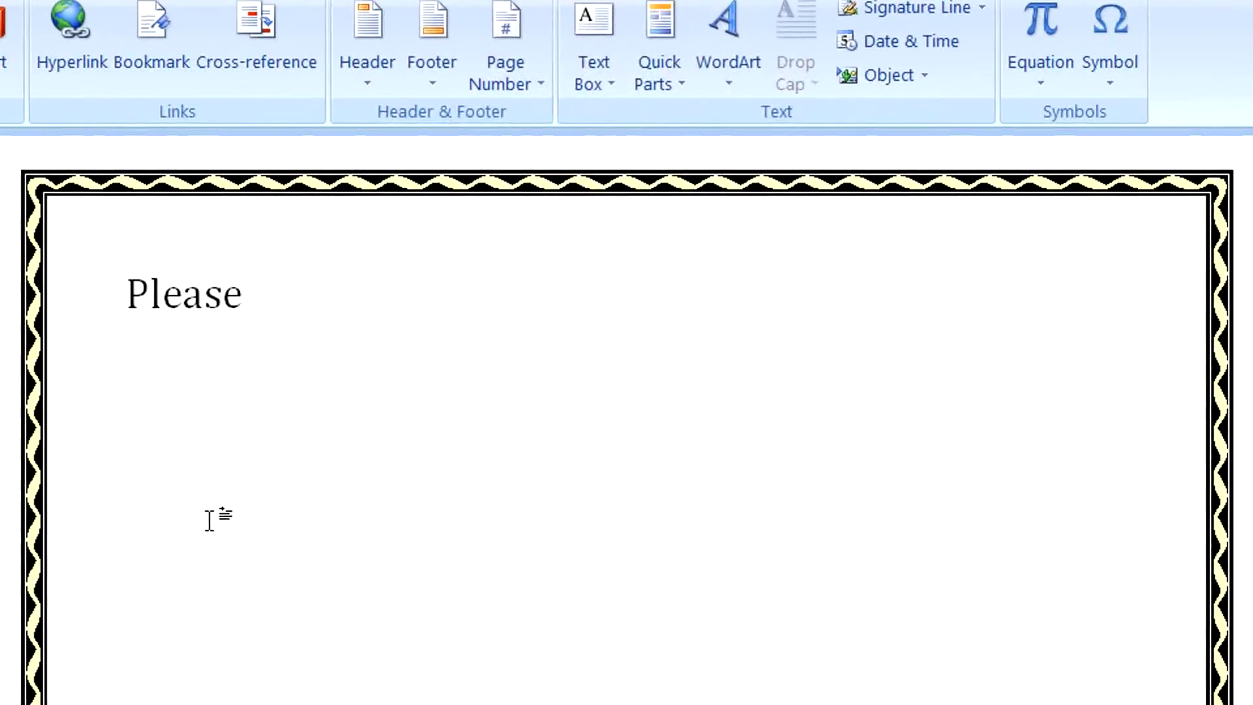
text( vis)
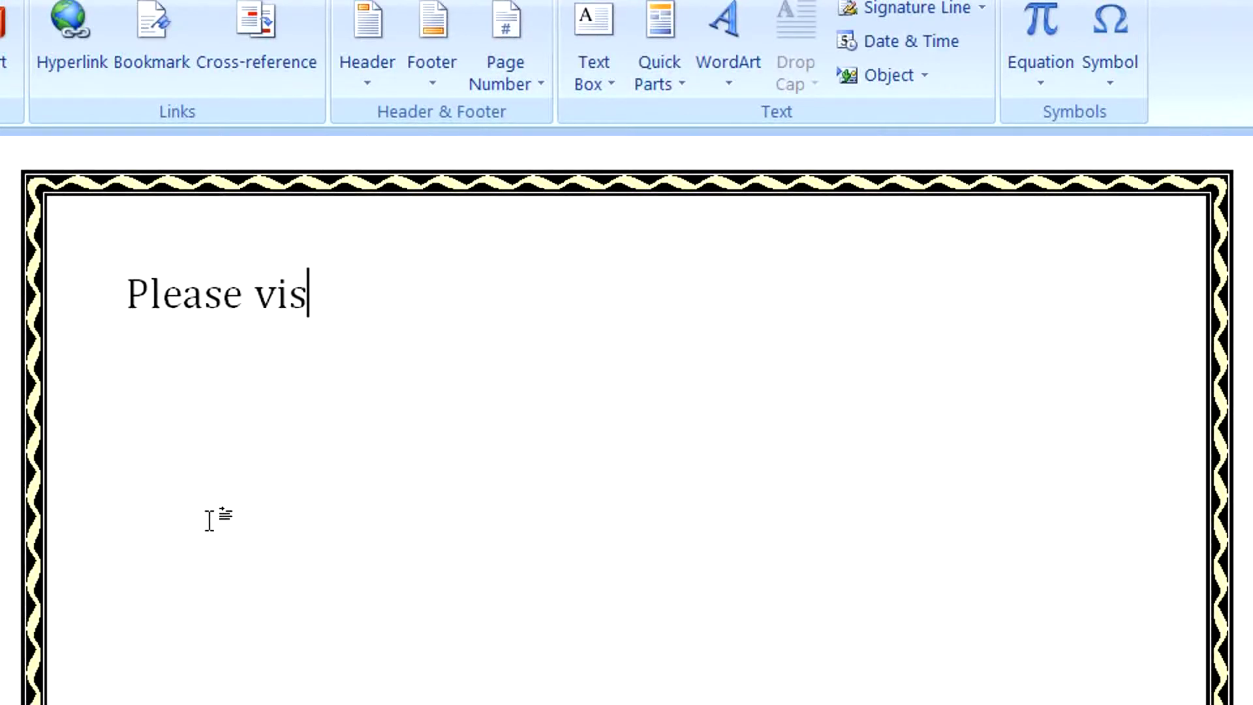
text(it my E)
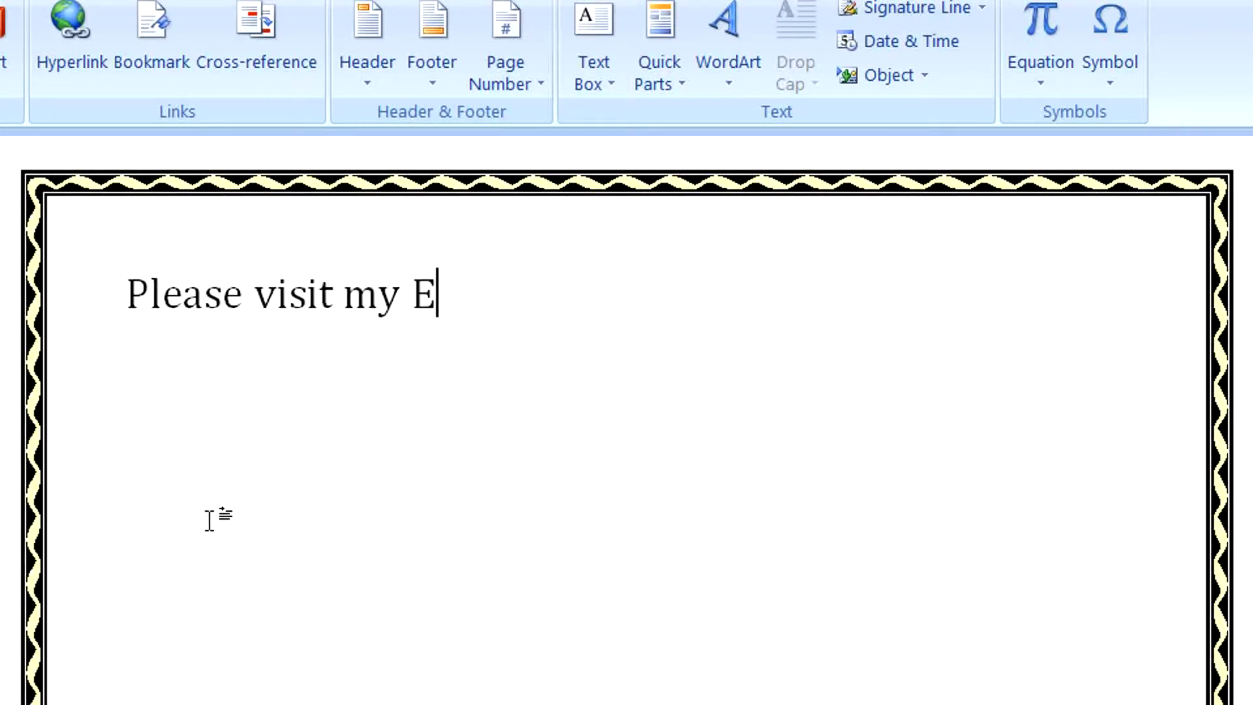
text(-Email)
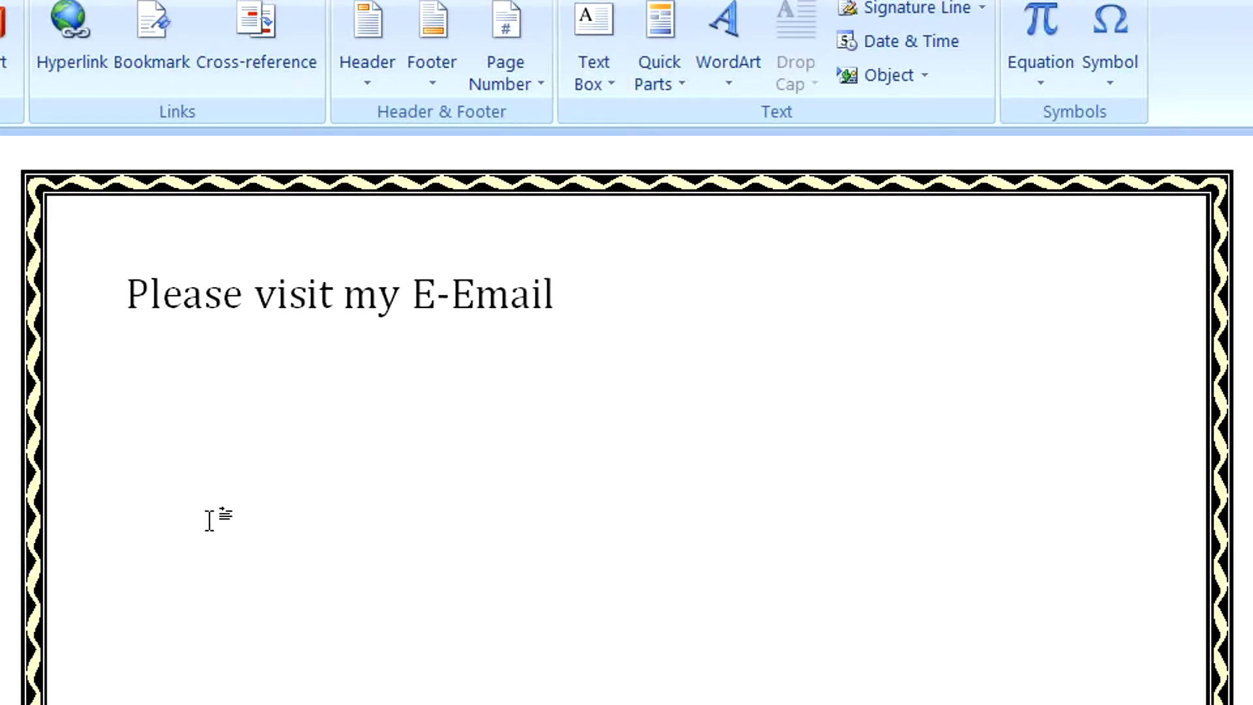
text( Address)
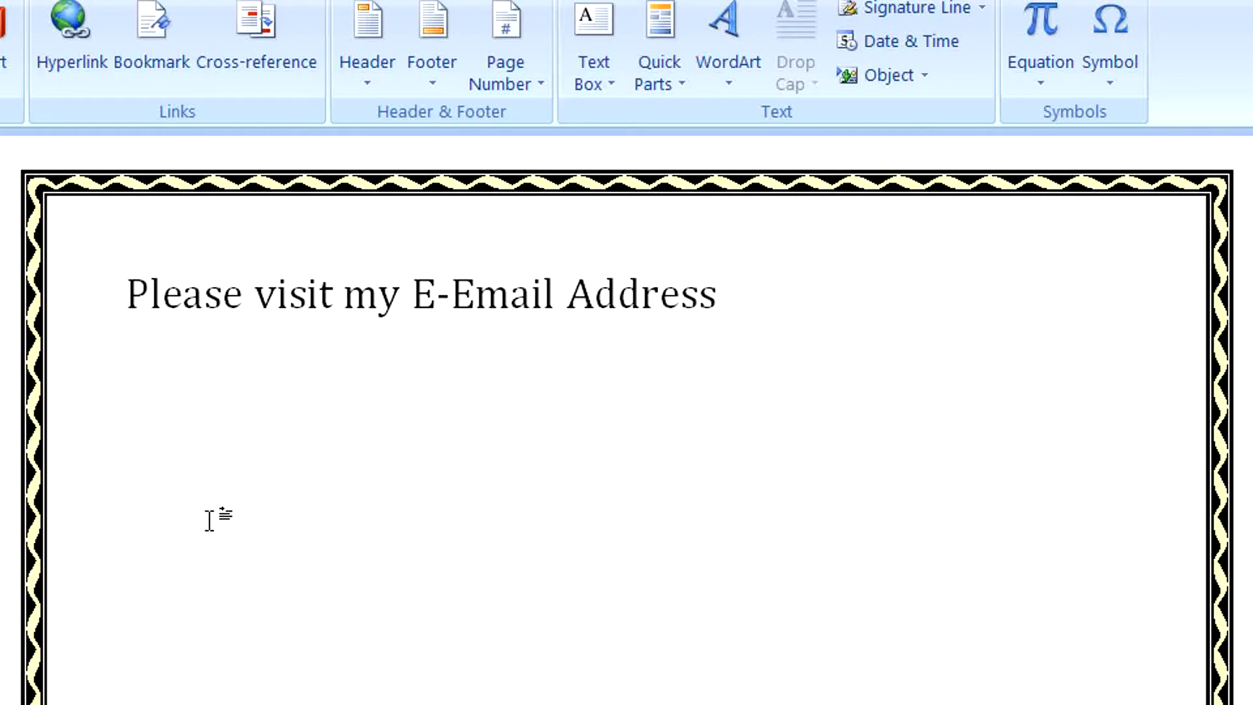
text( c)
key(BackSpace)
text(Click Here)
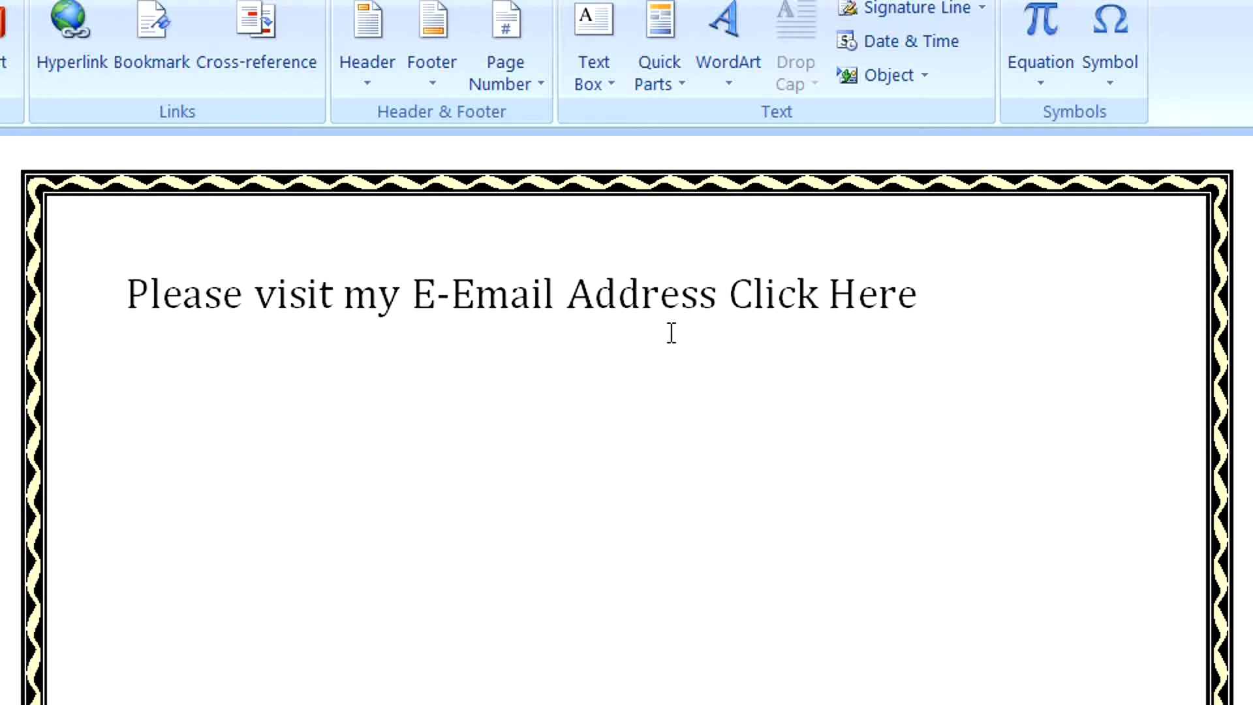
Select 'Click Here' and bring up the Insert Hyperlink dialog with Ctrl+K.
drag(911, 295, 781, 304)
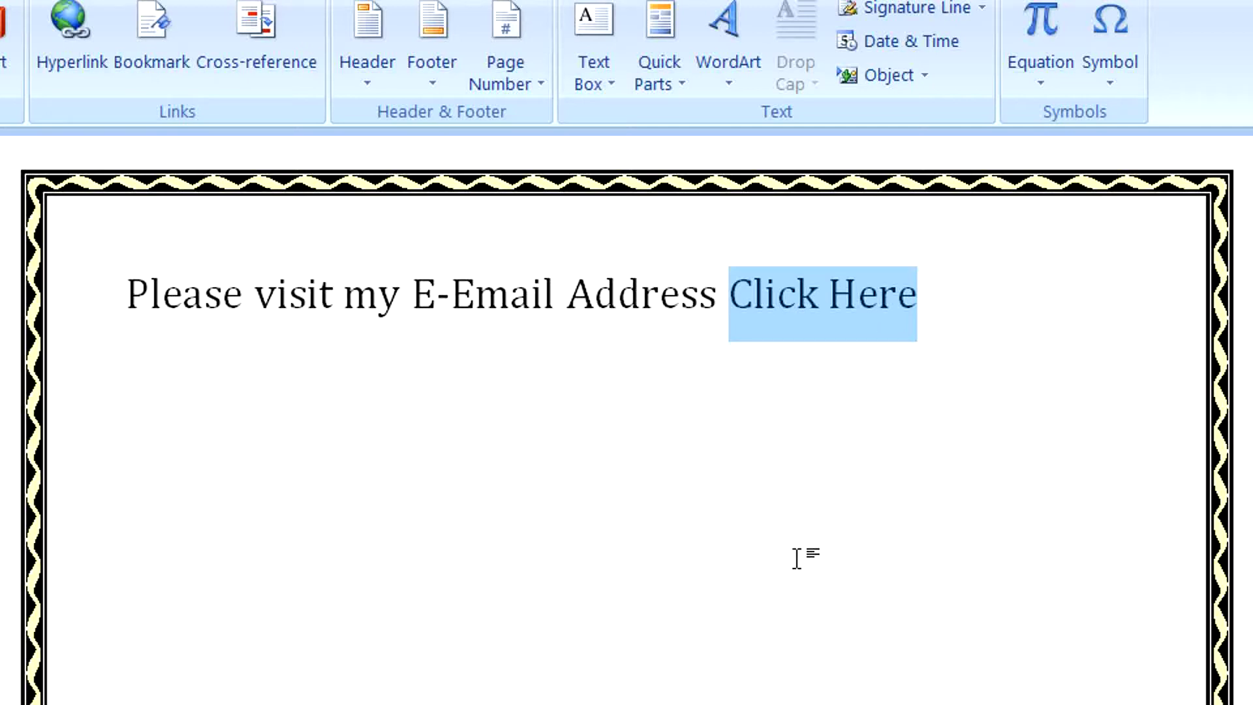
key(ctrl+k)
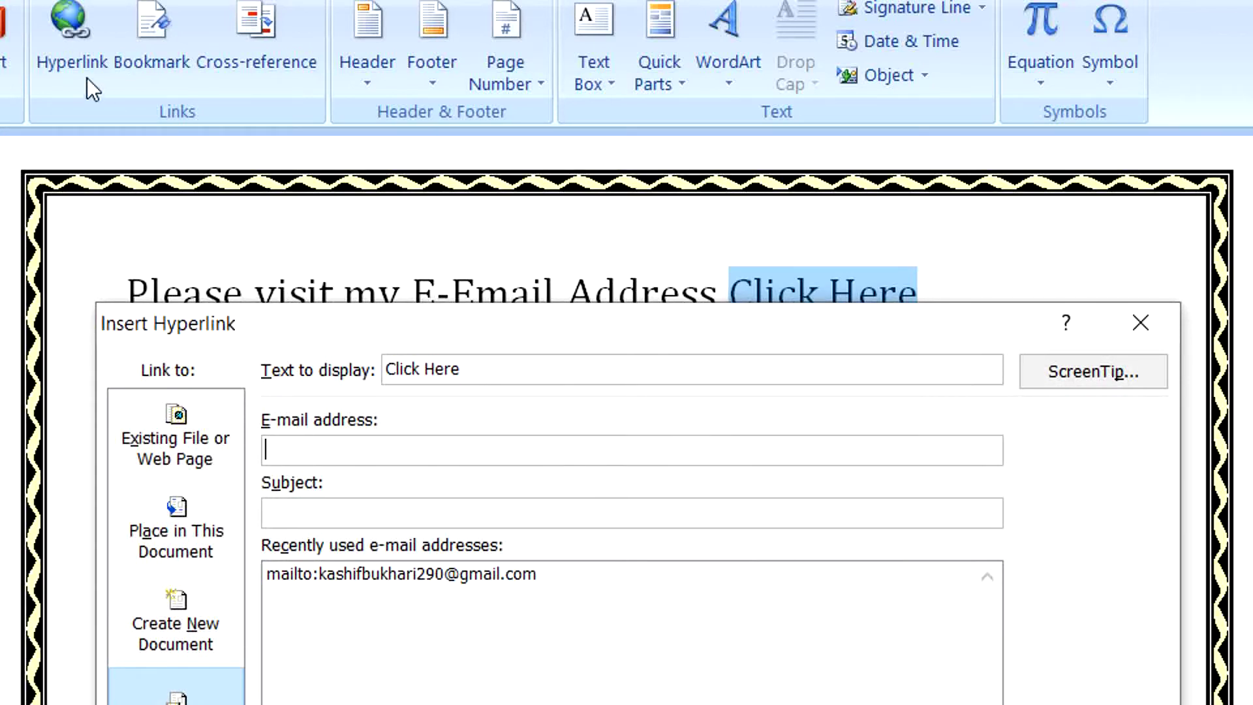
click(1127, 336)
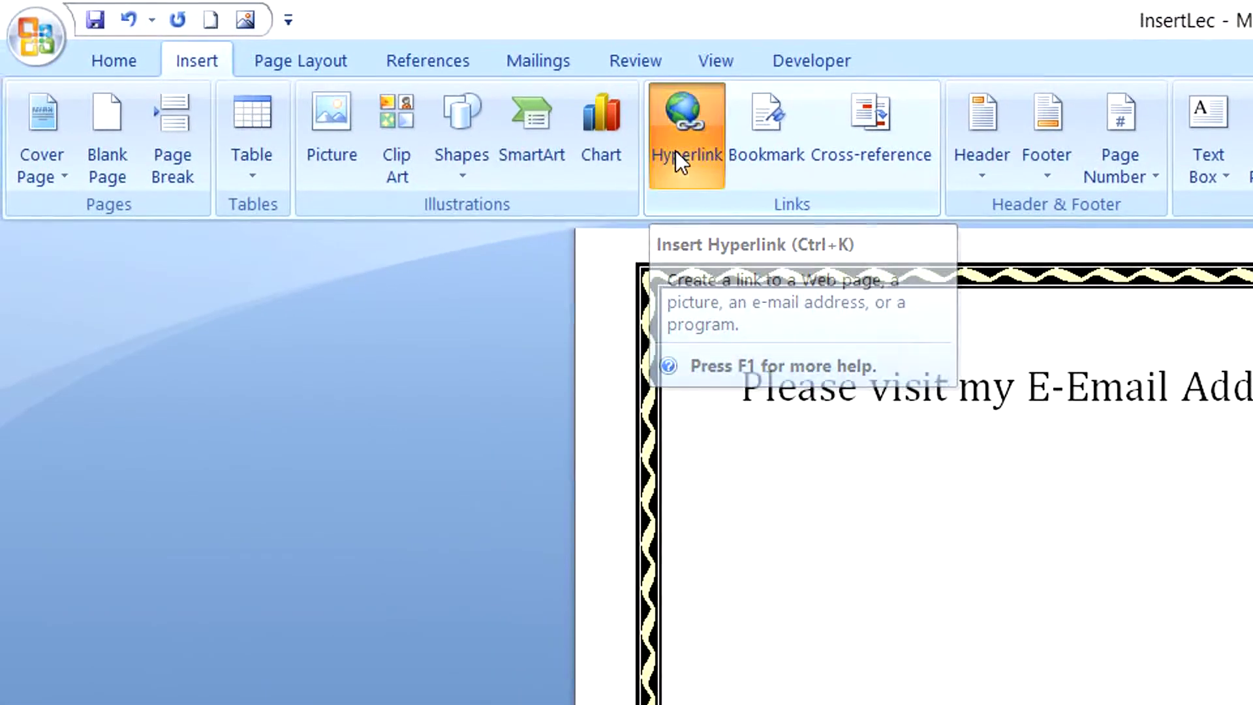
click(676, 154)
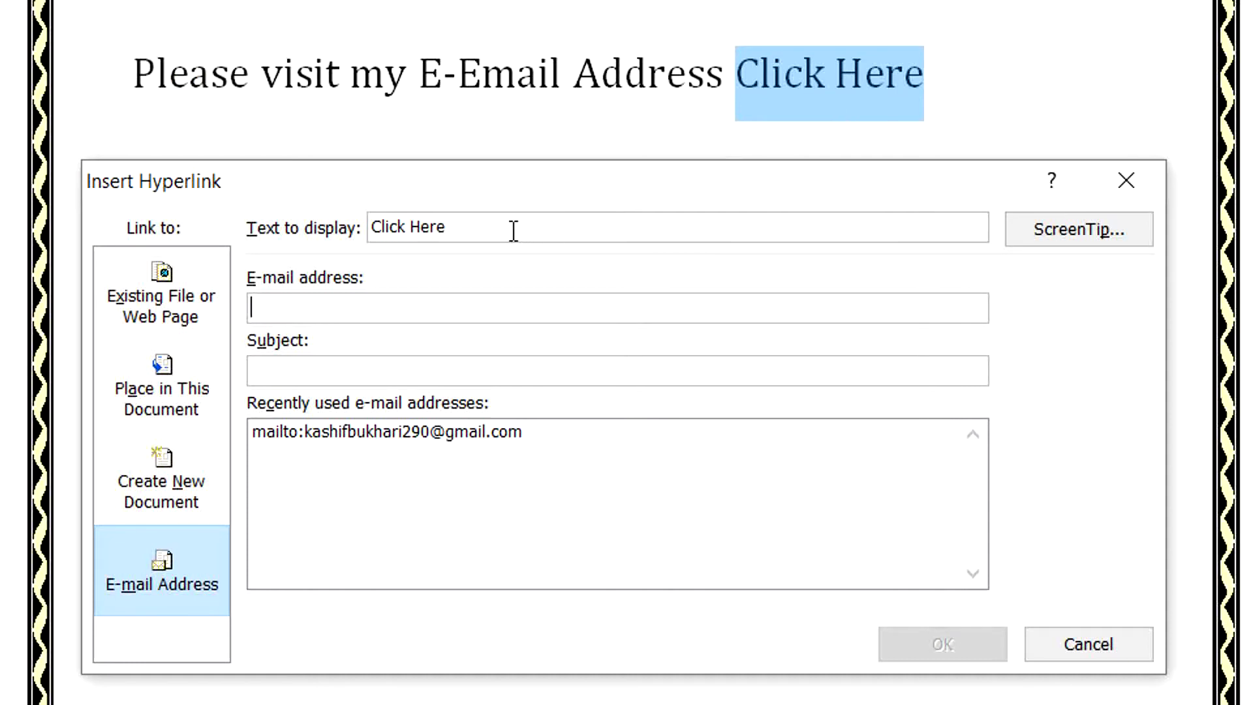
click(474, 224)
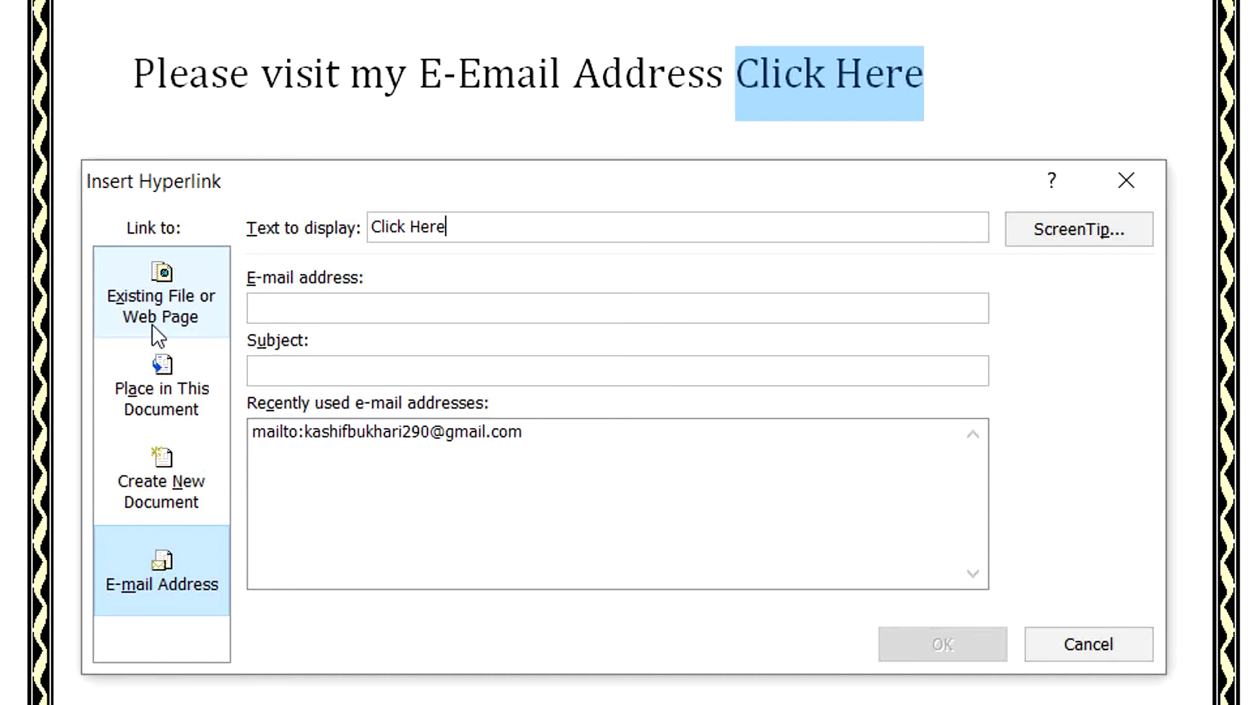
click(196, 323)
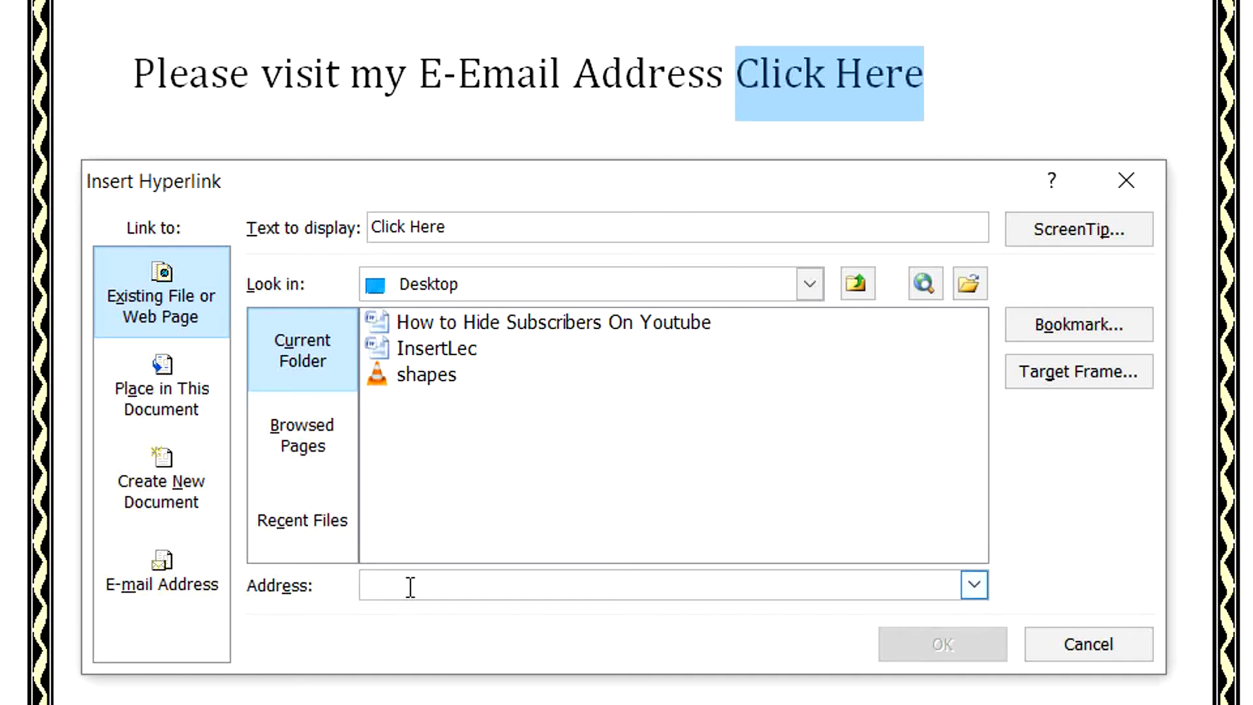
click(185, 412)
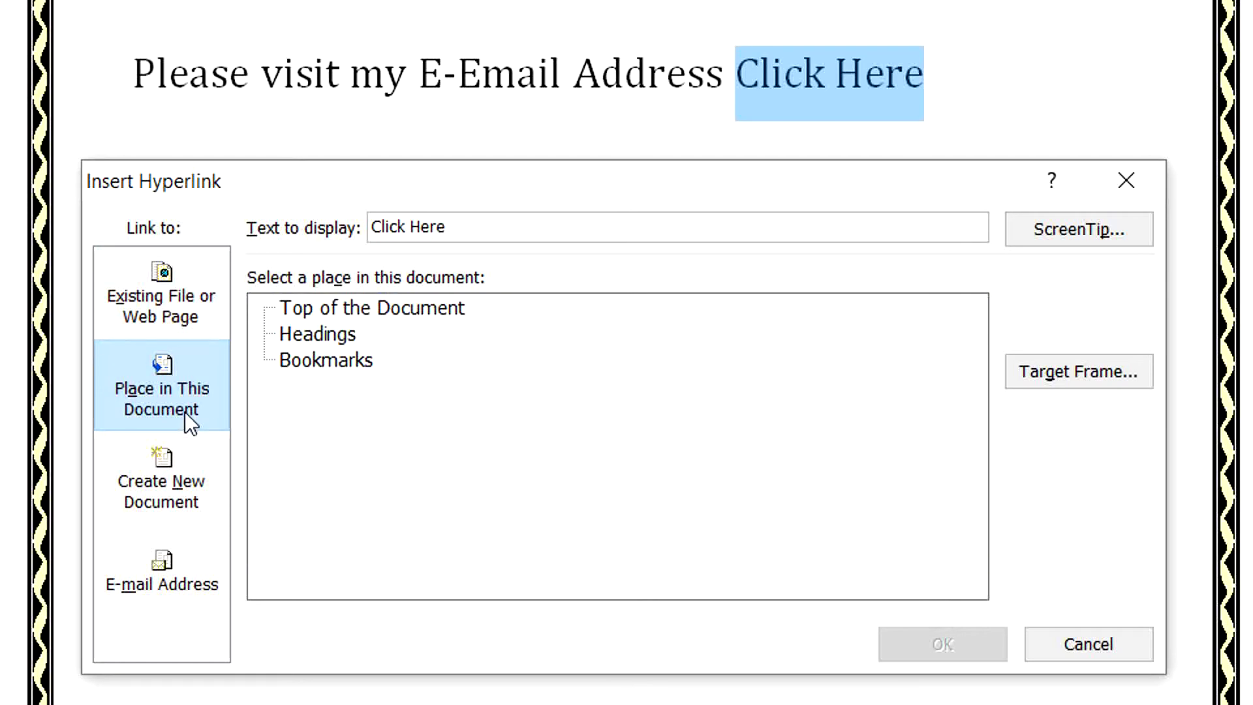
click(201, 486)
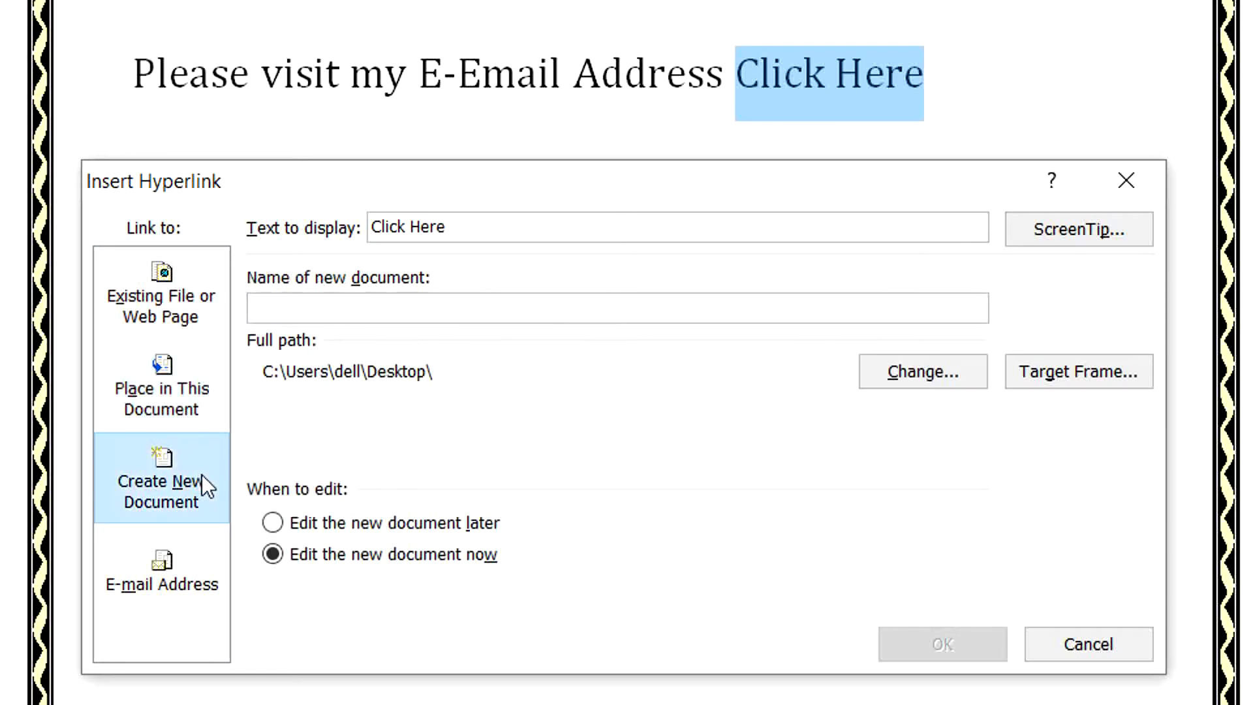
click(160, 585)
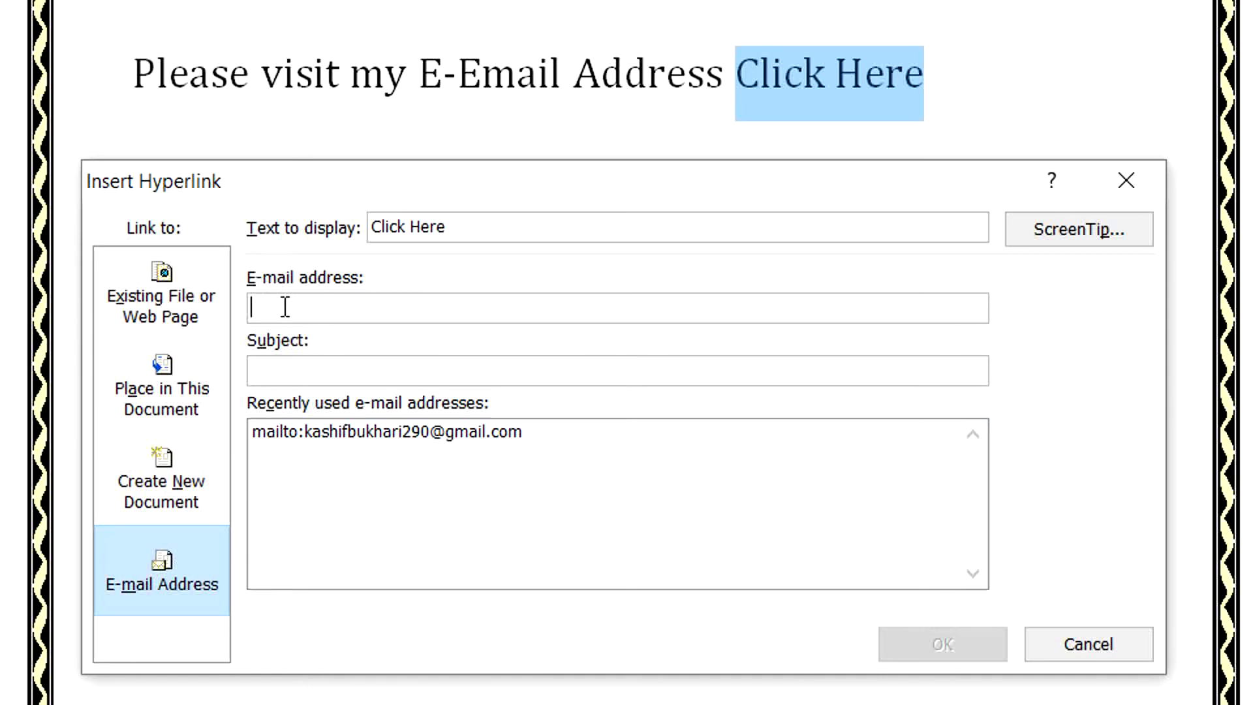
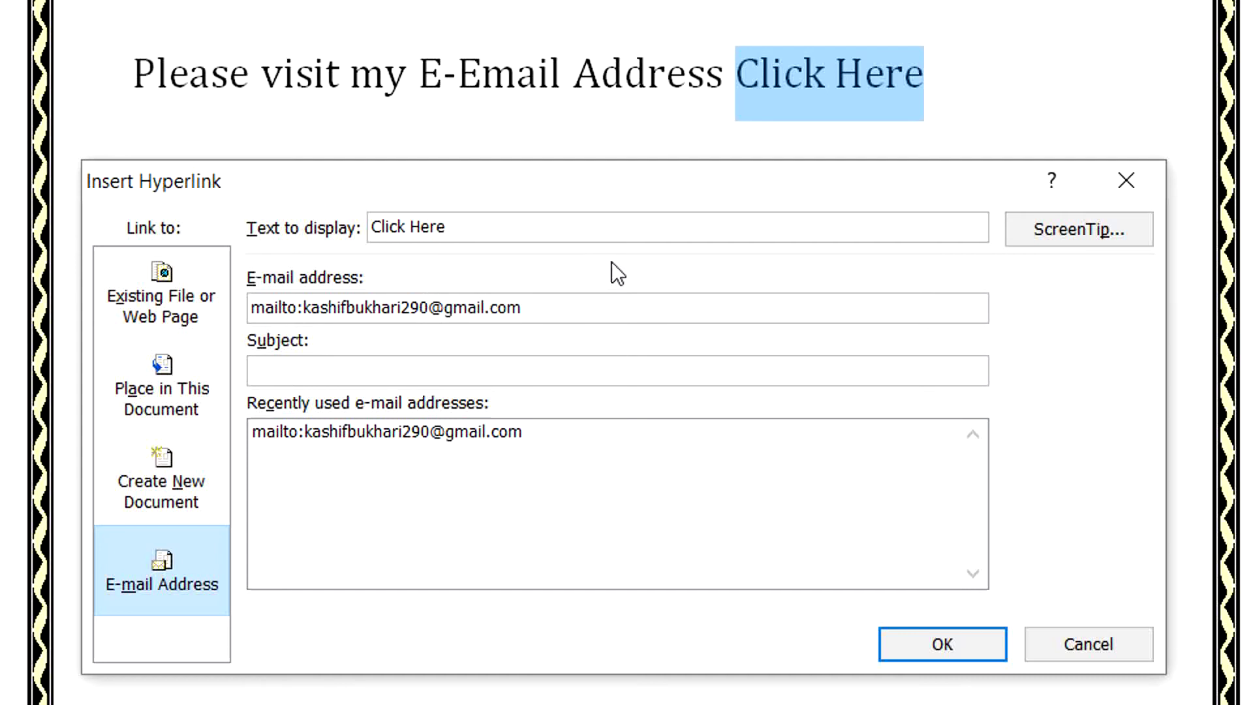
Enter the author's e-mail address with a mailto: prefix, then move to the Subject field.
click(635, 377)
Confirm the e-mail hyperlink on 'Click Here' and scroll back to the top of page 1.
click(906, 645)
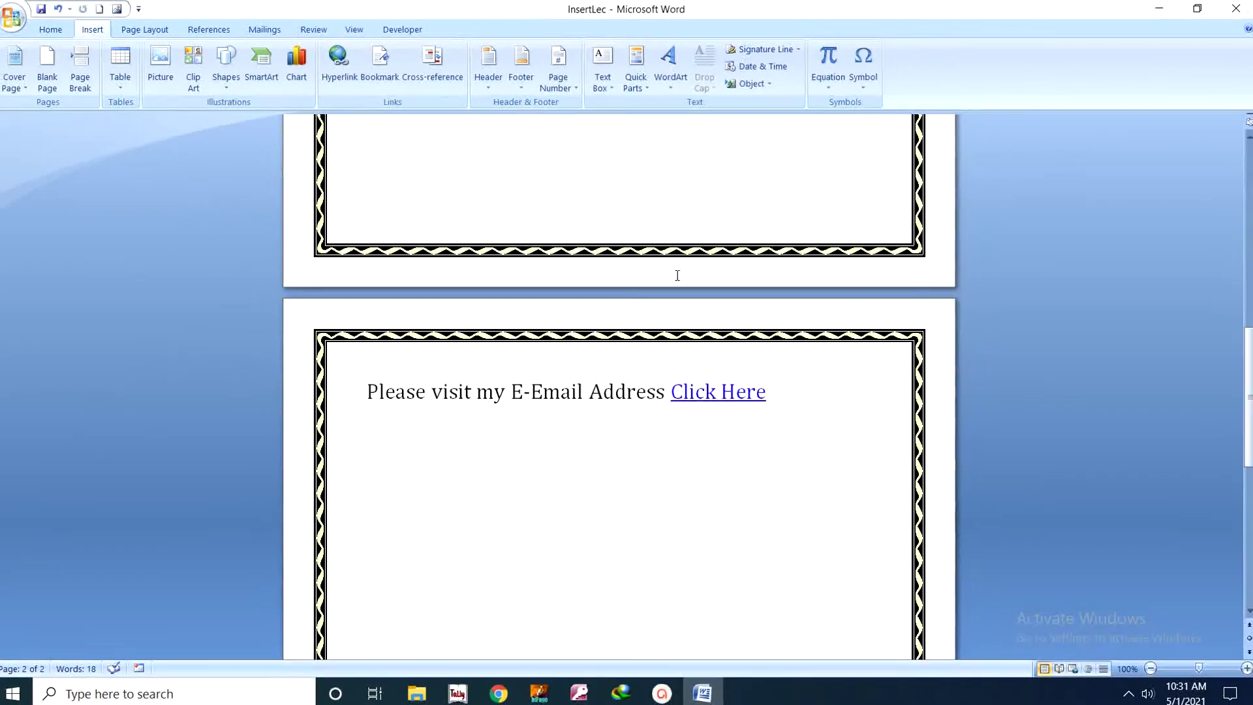
scroll(676, 274, up, 5)
scroll(676, 274, up, 8)
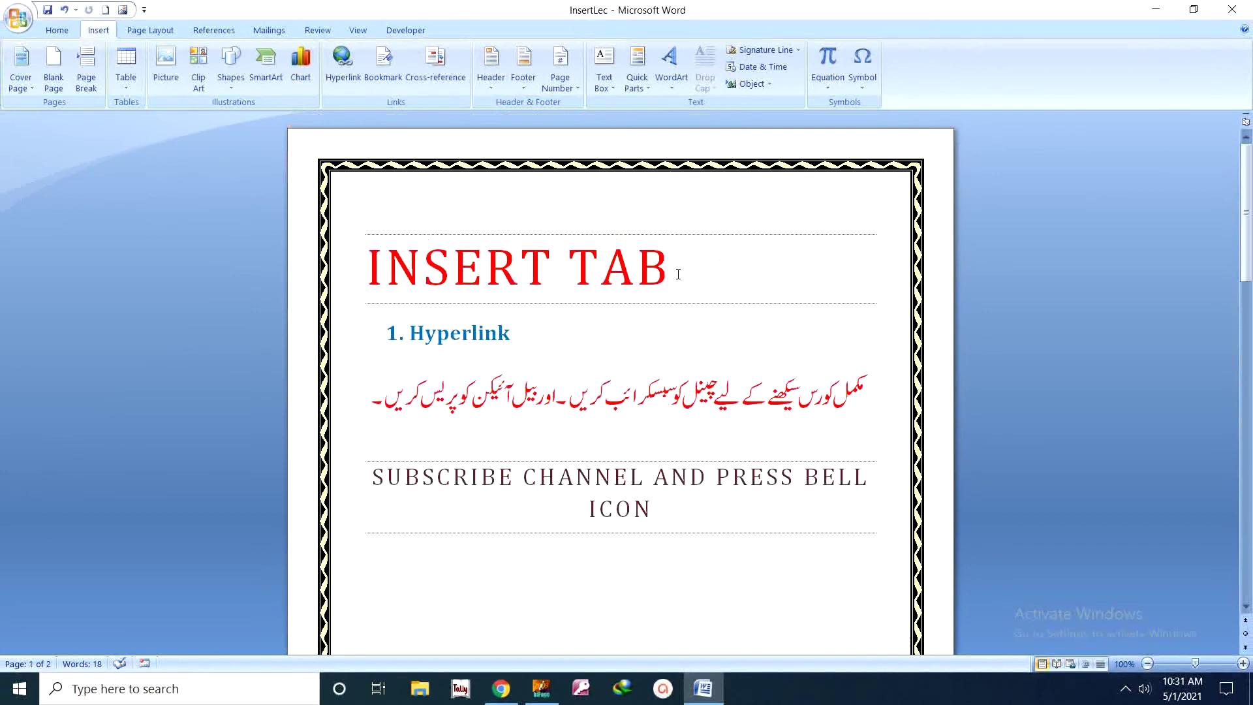